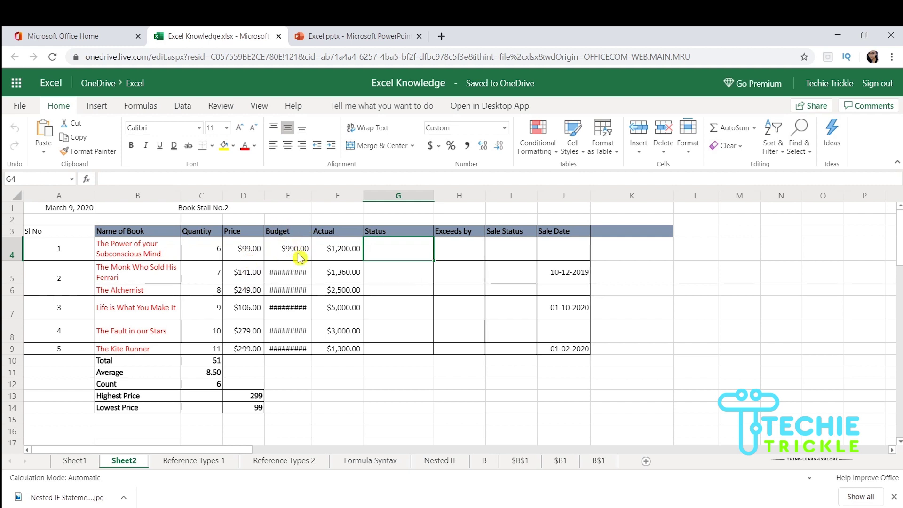
# Step: Auto-fit the Budget column's width and start an IF formula in G4 that tests whether F4>E4
pyautogui.doubleClick(312, 195)
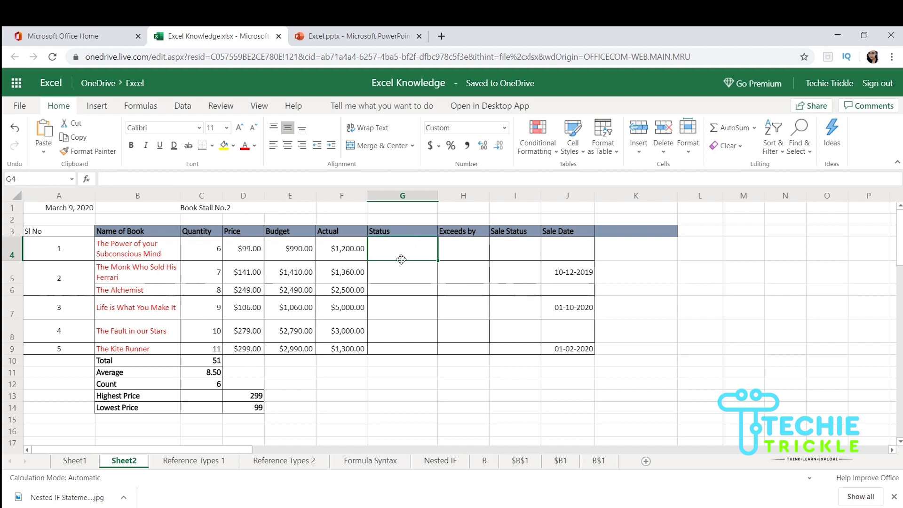
pyautogui.write('=')
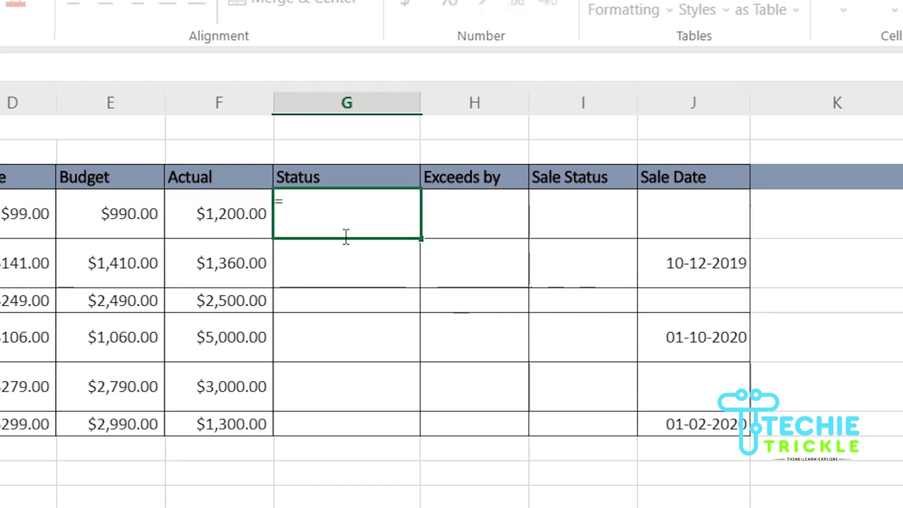
pyautogui.write('I')
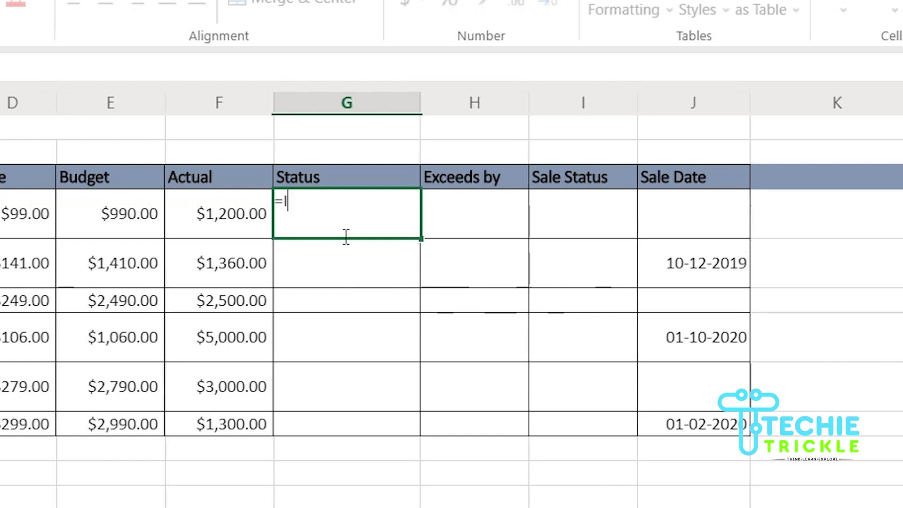
pyautogui.write('F(')
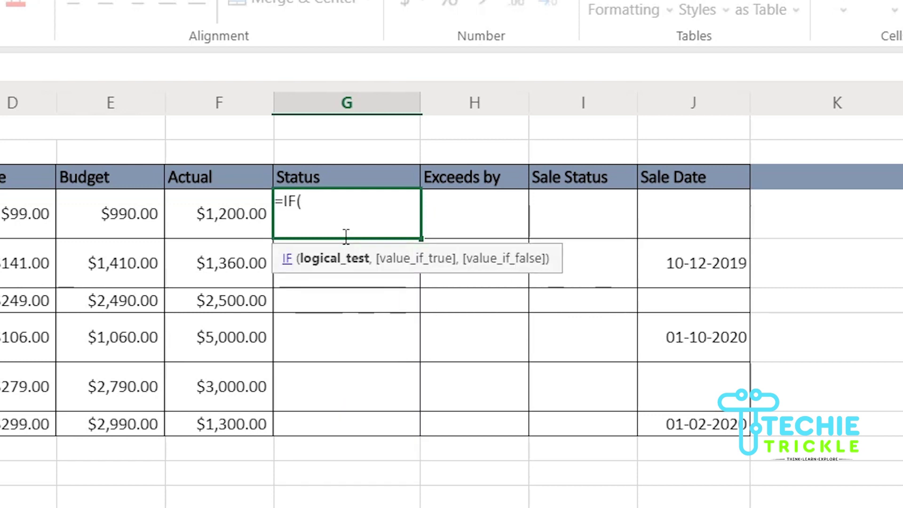
pyautogui.click(242, 212)
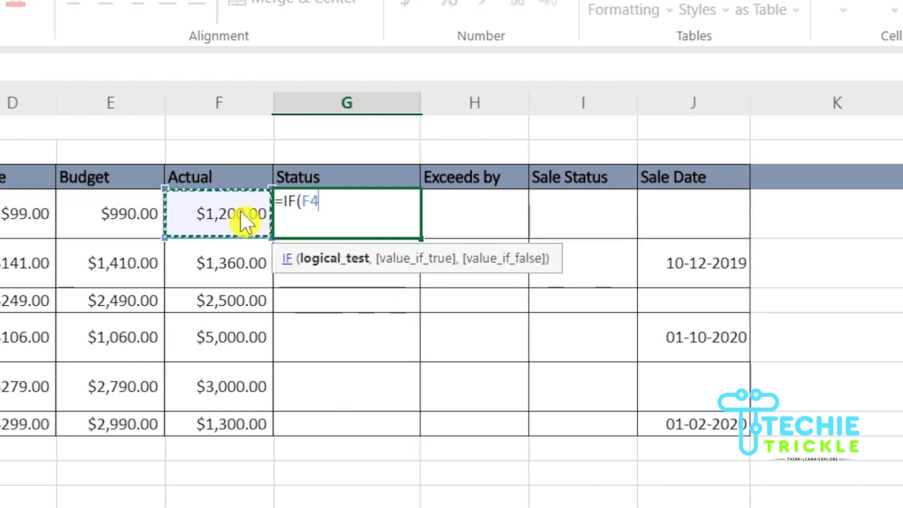
pyautogui.write('>')
pyautogui.click(116, 203)
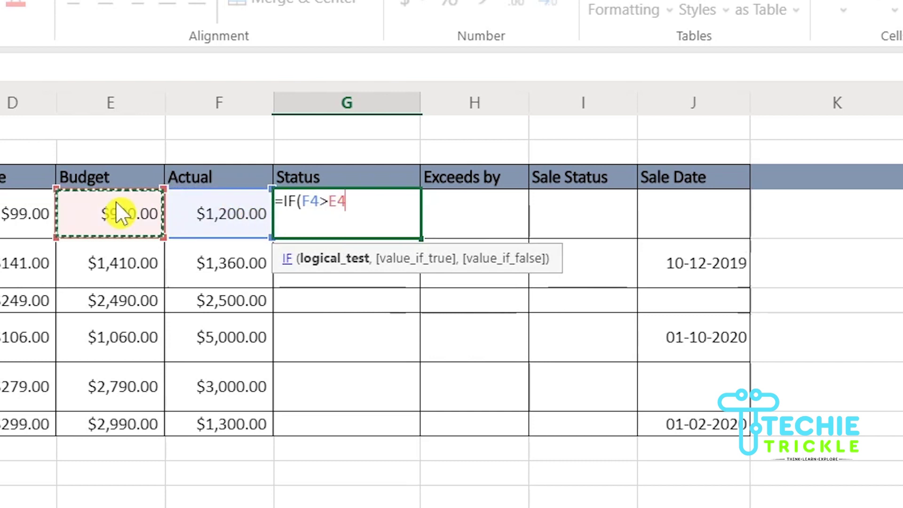
# Step: Complete the G4 Status formula so it returns "Exceeds Budget" when true and "Within Budget" when false
pyautogui.write(',"')
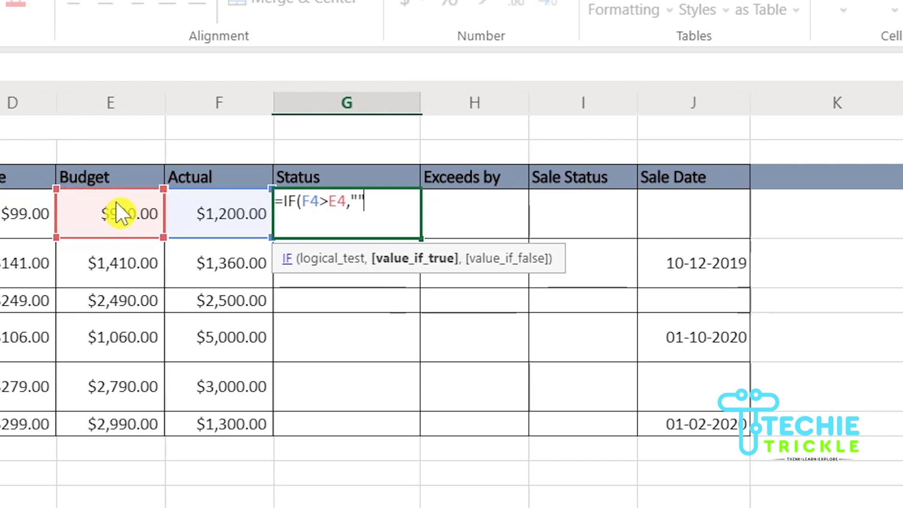
pyautogui.write('Exceed')
pyautogui.write('s Budge')
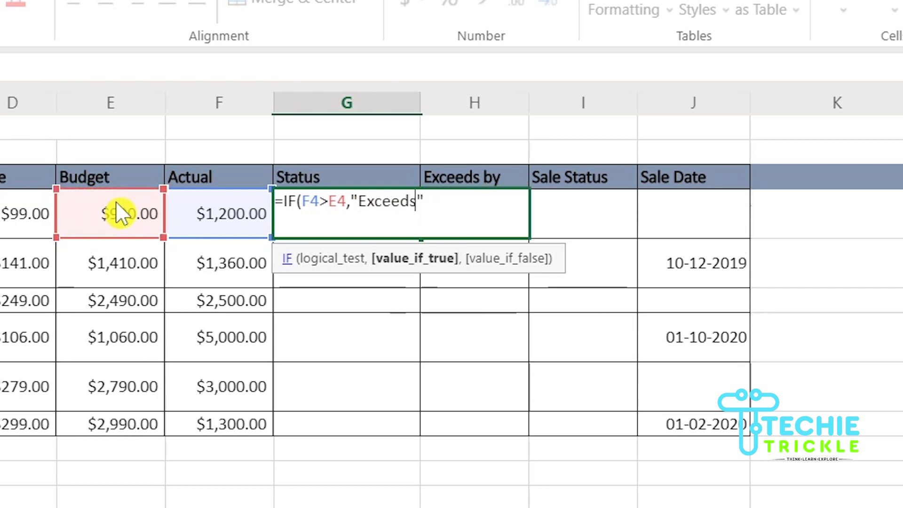
pyautogui.write('t"')
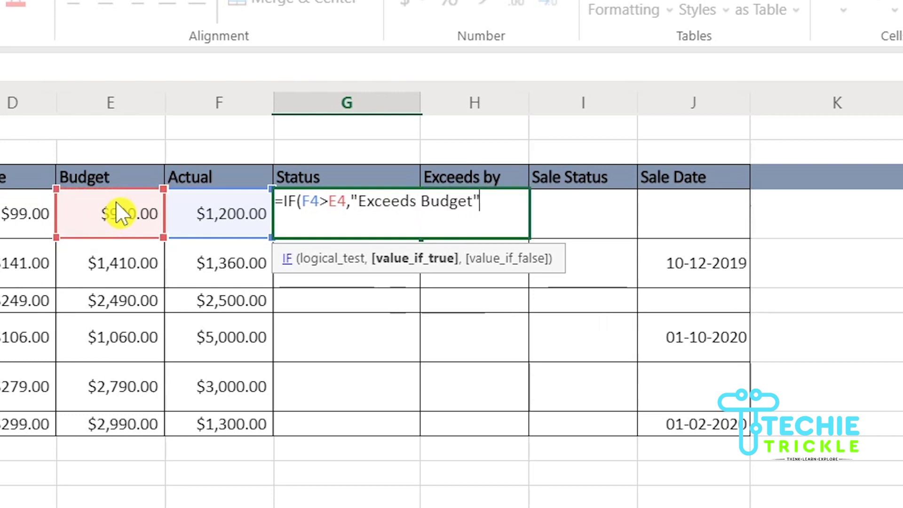
pyautogui.write(', ""')
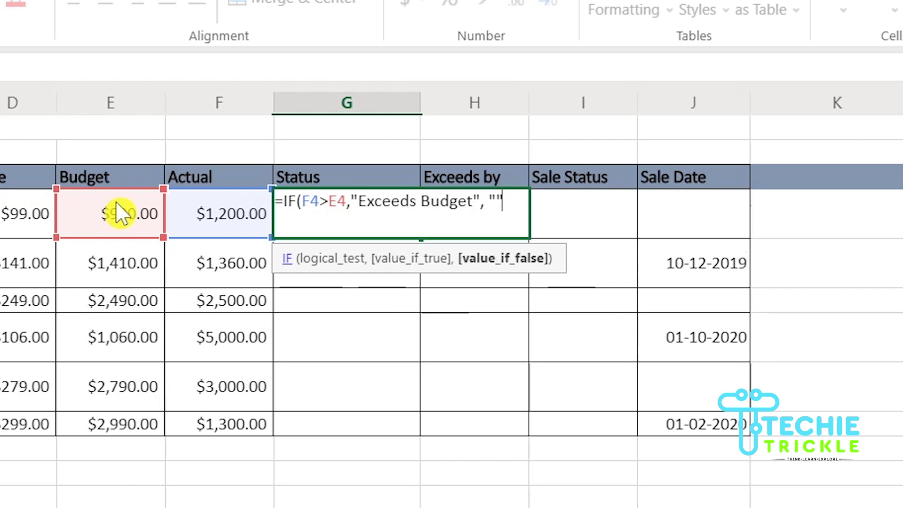
pyautogui.press('Left')
pyautogui.write('Within Budget')
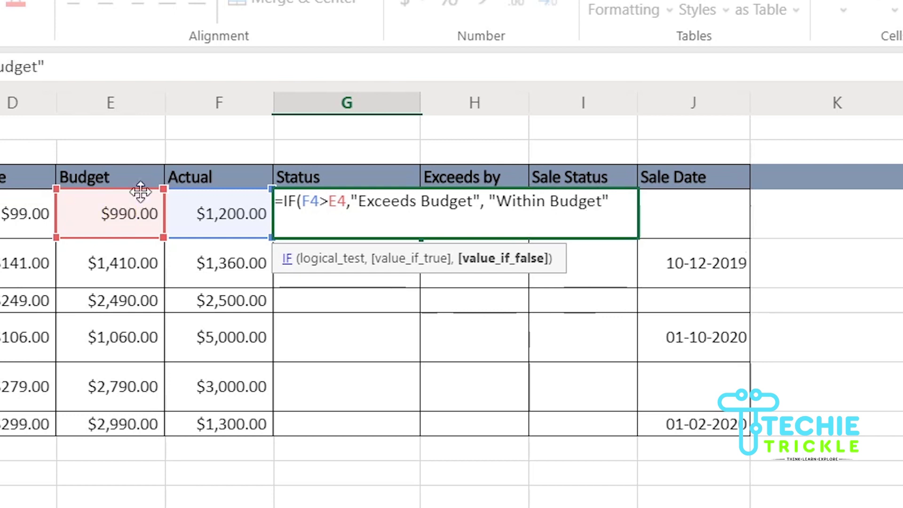
pyautogui.click(612, 201)
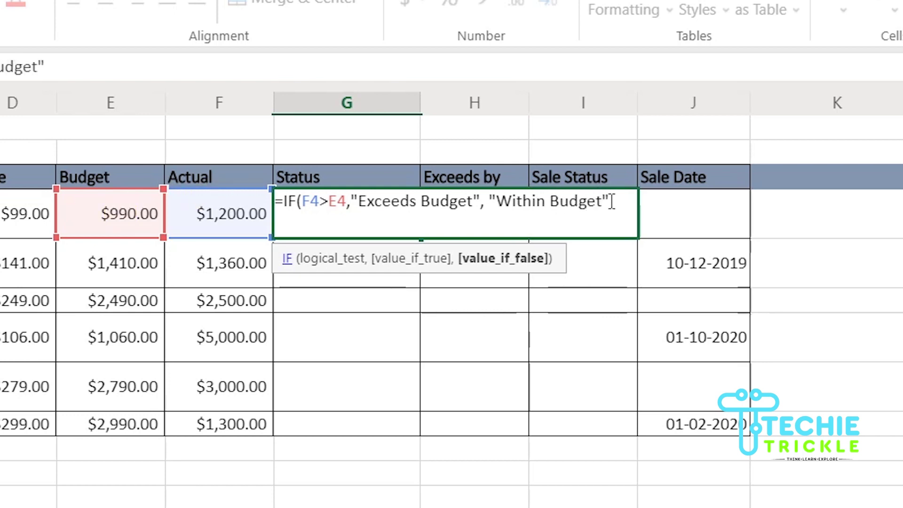
pyautogui.write(')')
pyautogui.press('Tab')
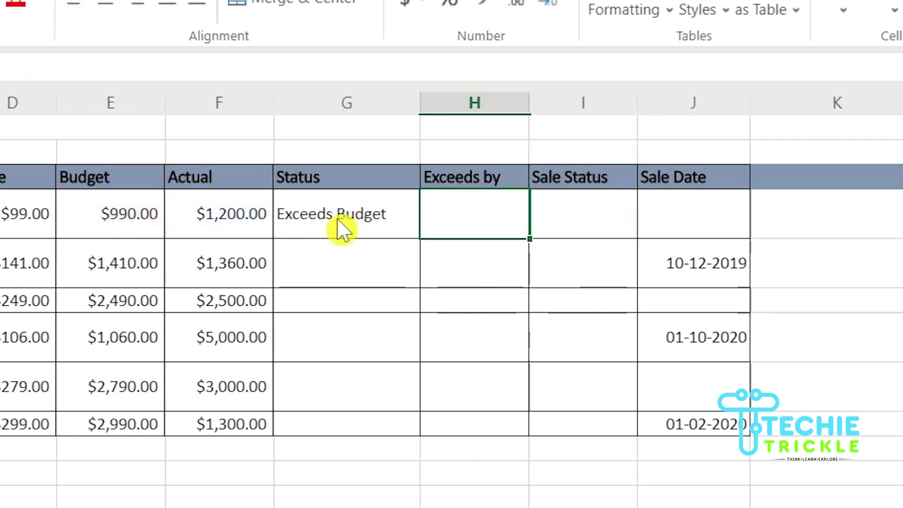
# Step: Review the Status formula in G4 and fill it down the column through G13
pyautogui.click(339, 230)
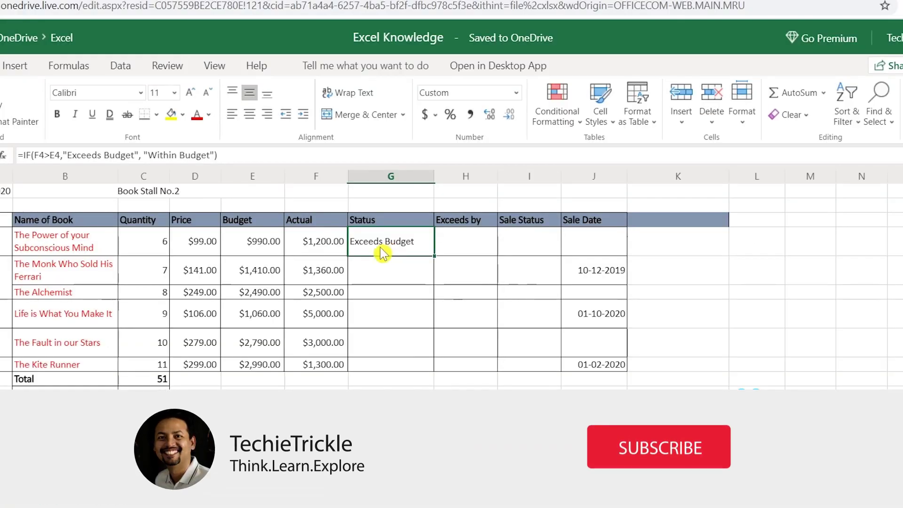
pyautogui.doubleClick(380, 247)
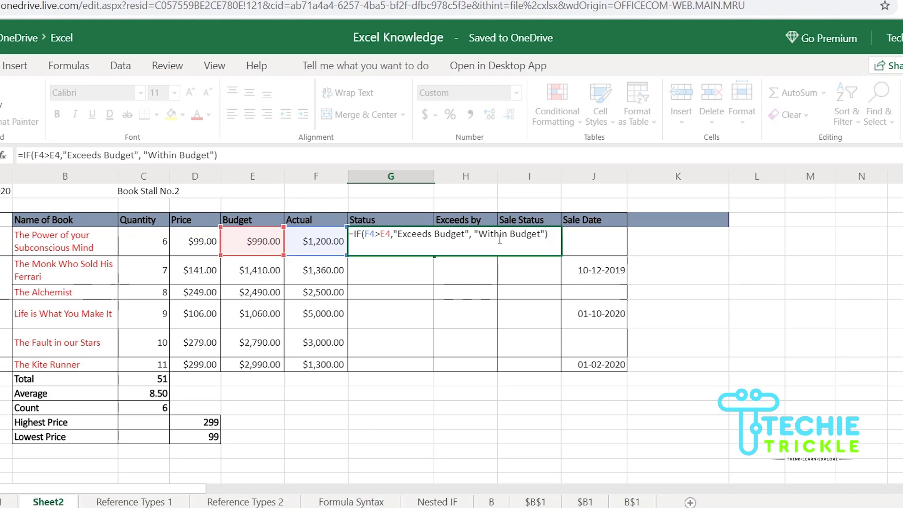
pyautogui.press('Tab')
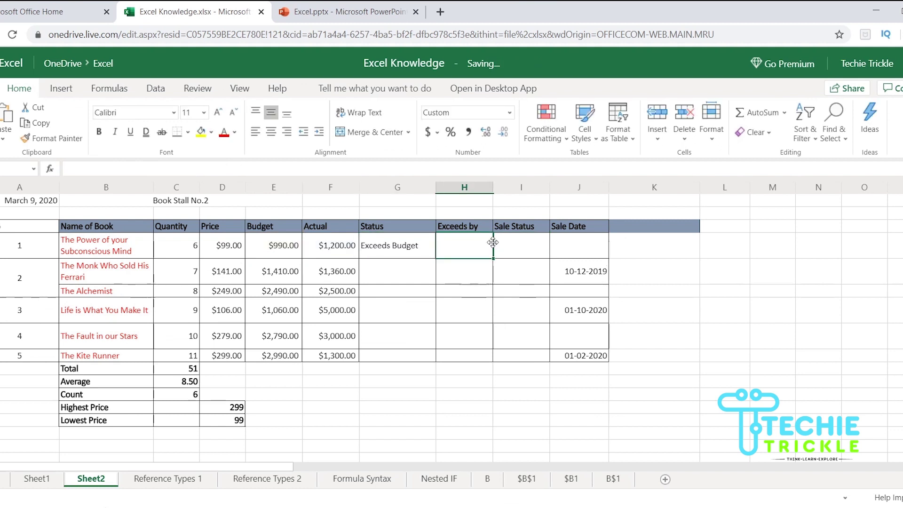
pyautogui.click(404, 241)
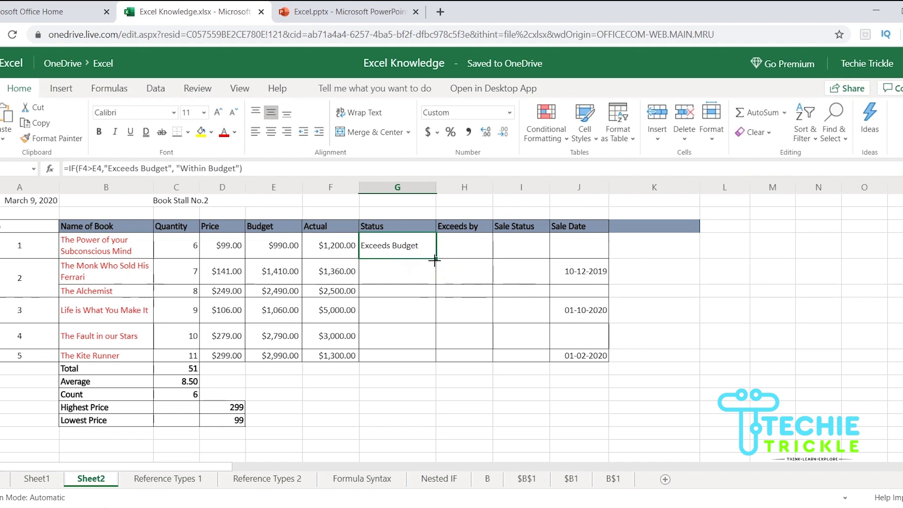
pyautogui.moveTo(436, 259); pyautogui.dragTo(436, 412)
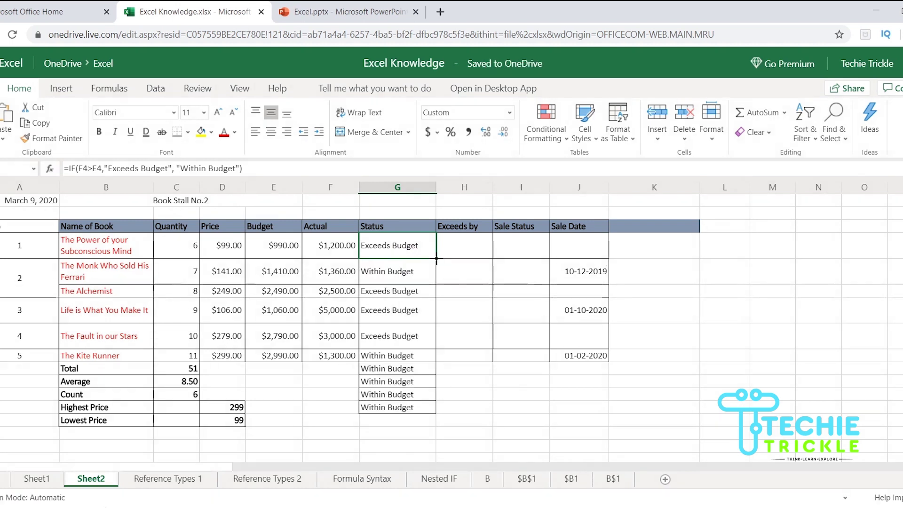
# Step: Clear the surplus Status formulas in G10:G13 below the book rows, and select G5 to check its formula
pyautogui.click(422, 371)
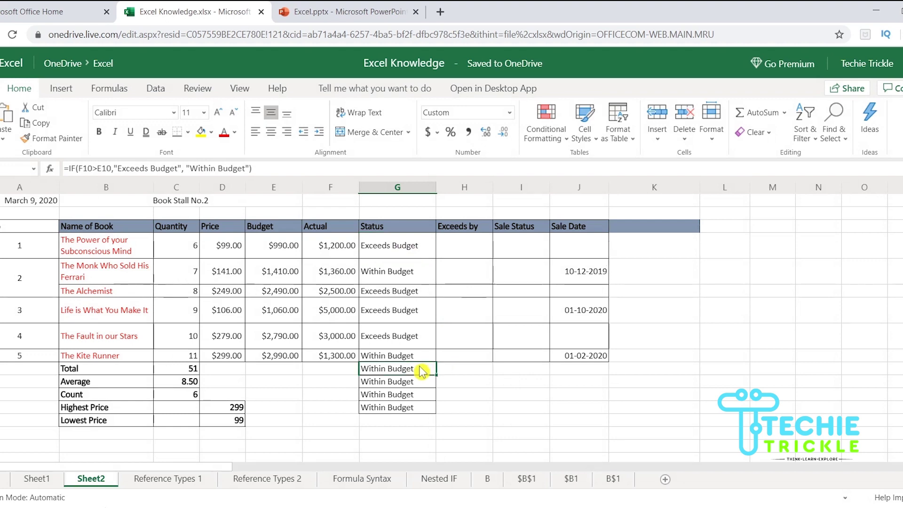
pyautogui.hotkey('shift', 'Down')
pyautogui.hotkey('shift', 'Down')
pyautogui.hotkey('shift', 'Down')
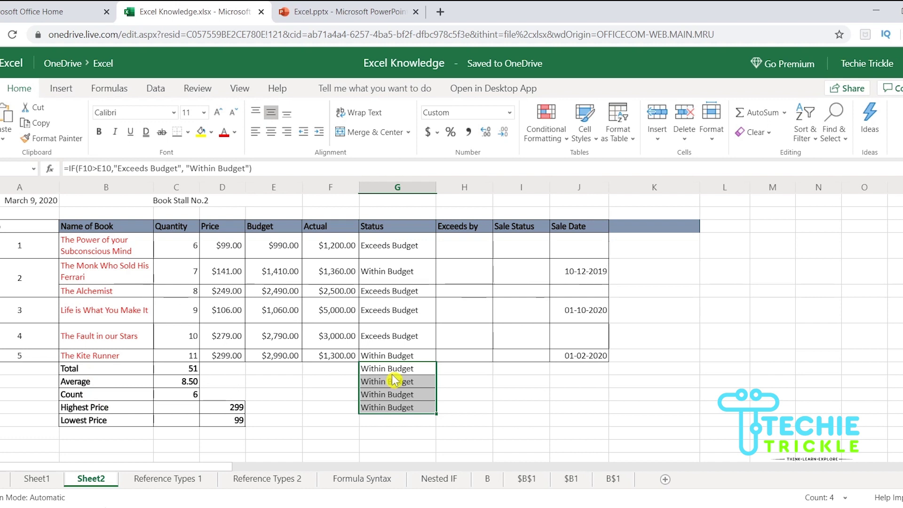
pyautogui.press('Delete')
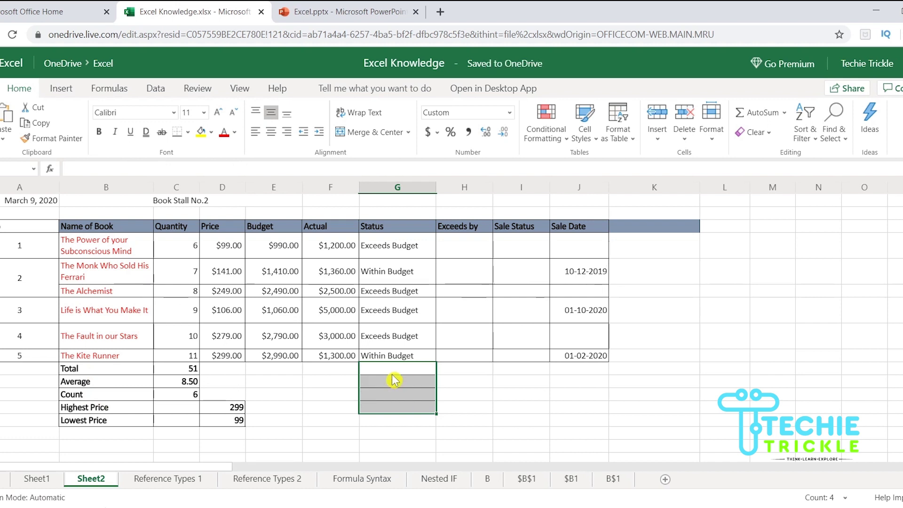
pyautogui.click(393, 372)
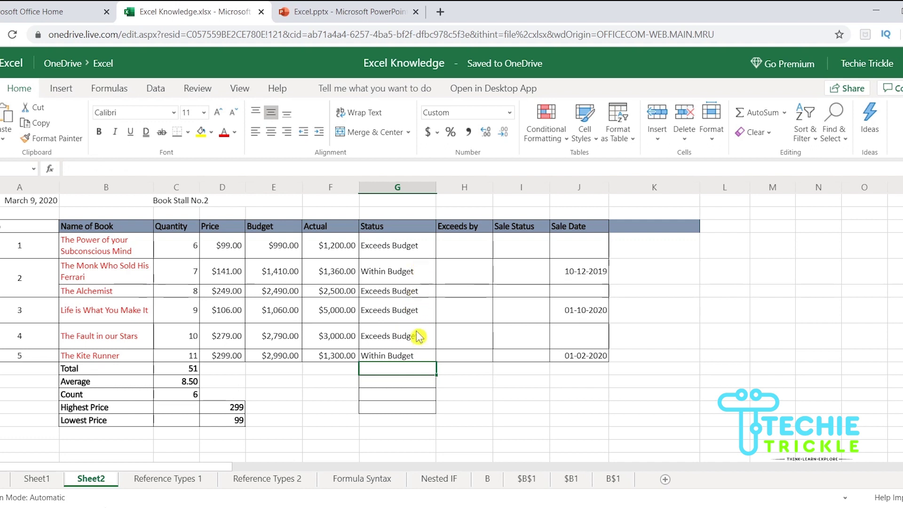
pyautogui.click(414, 272)
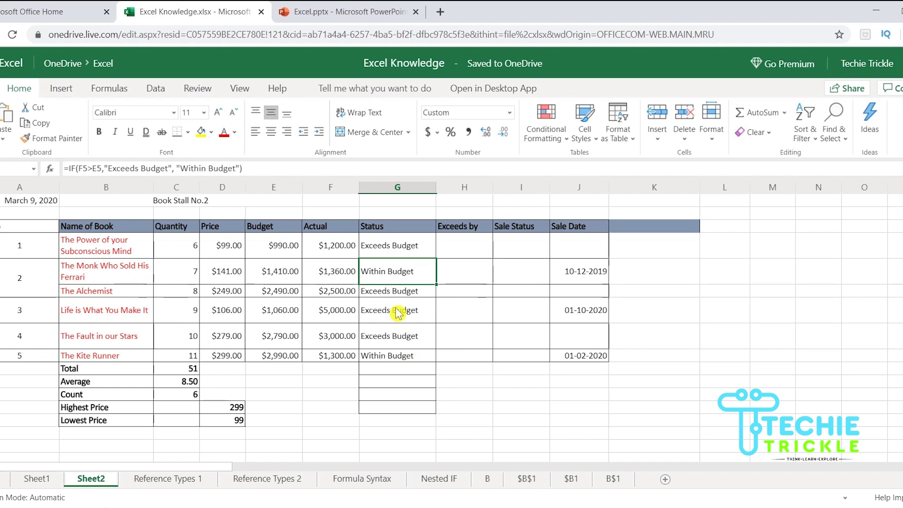
# Step: Enter the formula =IF(F4>E4, F4-E4,0) in H4 of the Exceeds by column
pyautogui.click(464, 250)
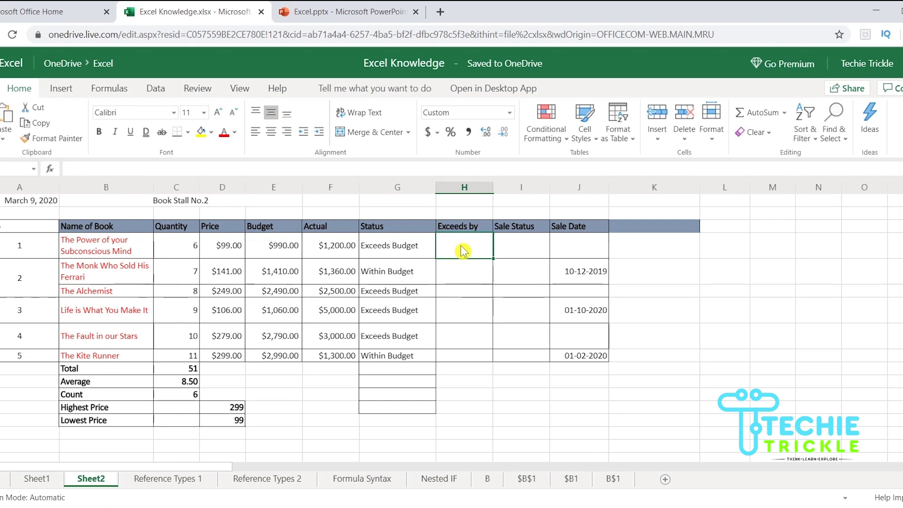
pyautogui.write('=IF')
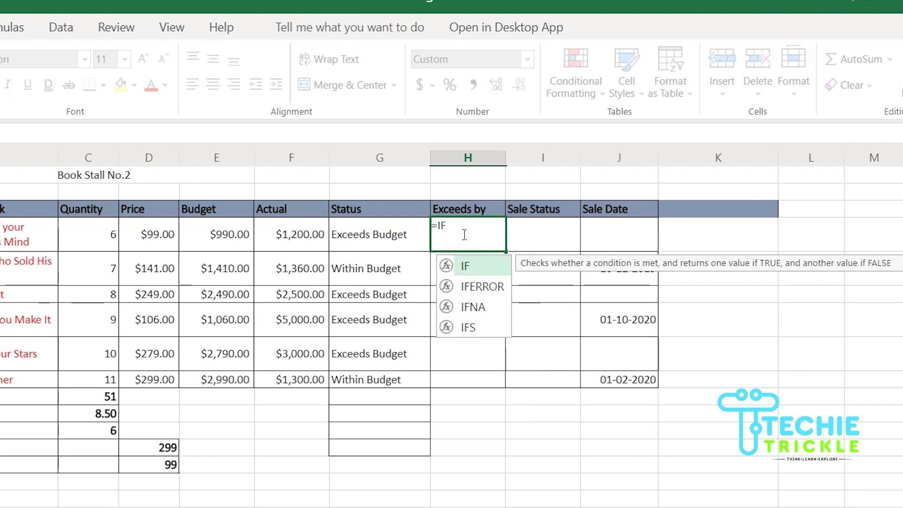
pyautogui.write('(')
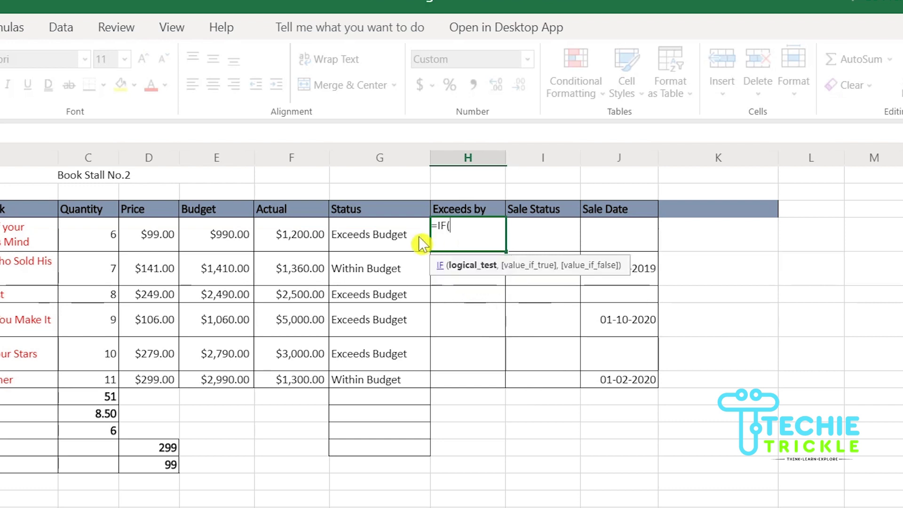
pyautogui.click(284, 236)
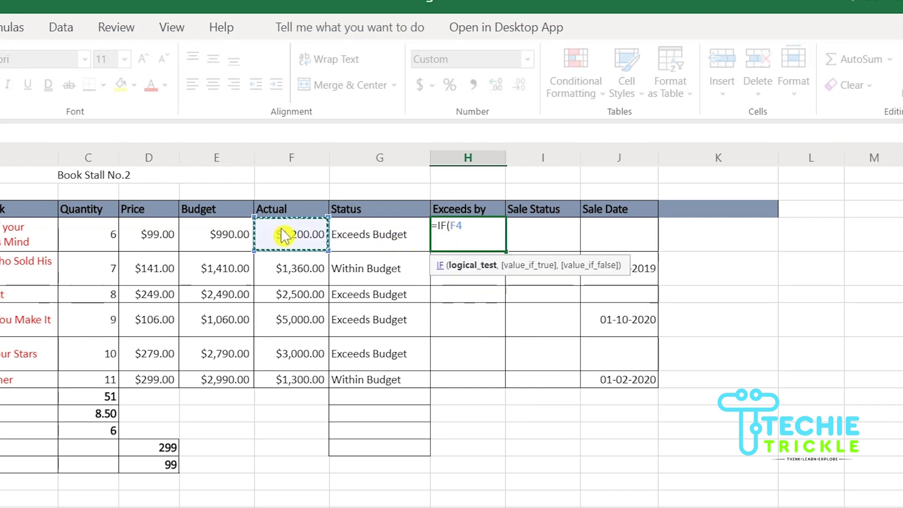
pyautogui.write('>')
pyautogui.click(214, 233)
pyautogui.write(',')
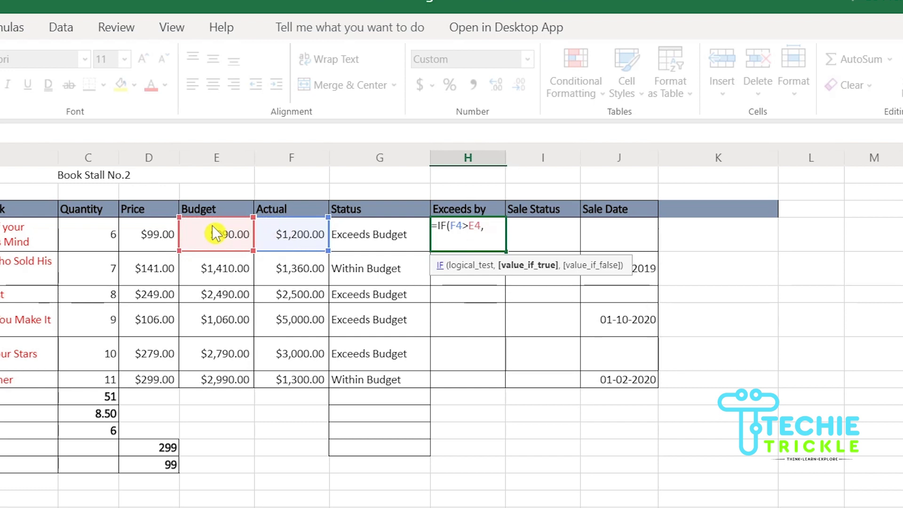
pyautogui.write('F4-')
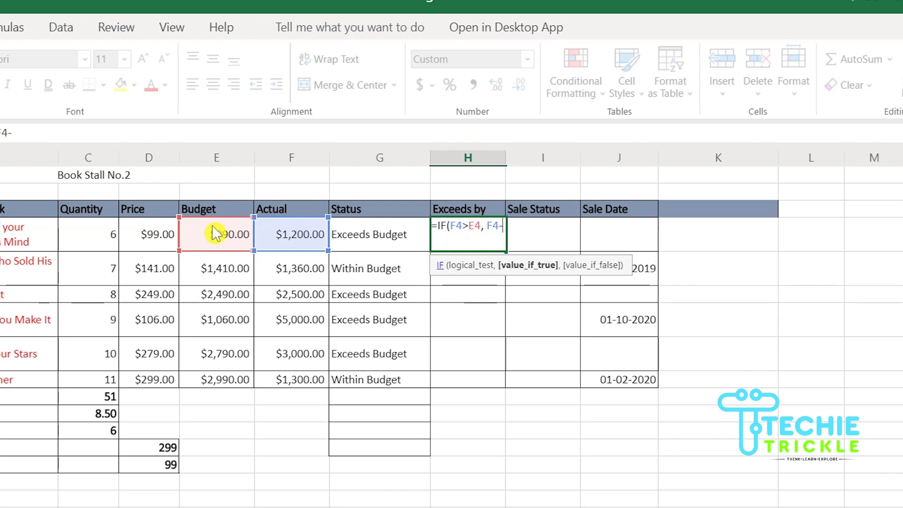
pyautogui.write('E4')
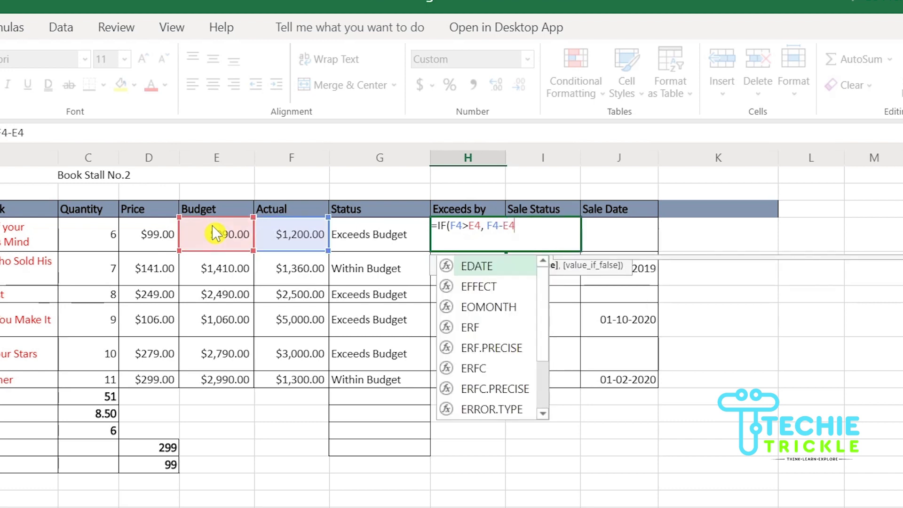
pyautogui.write(',')
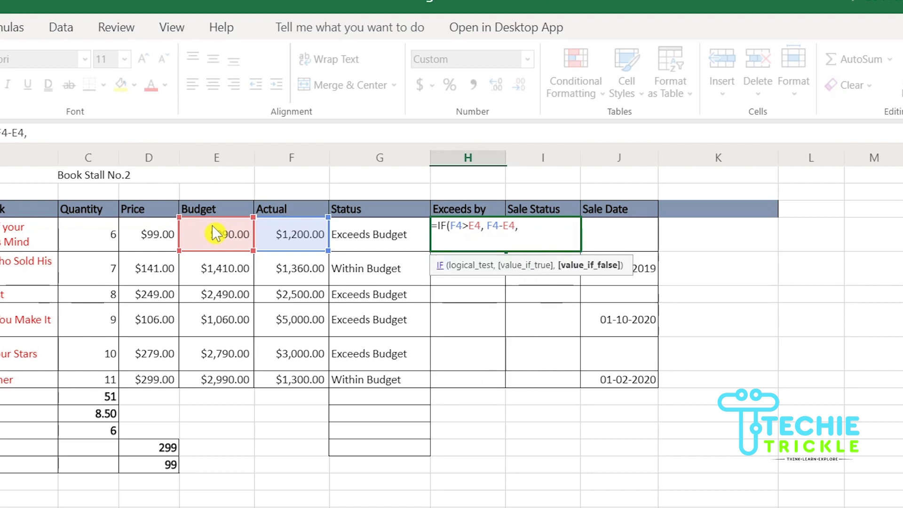
pyautogui.write('0)')
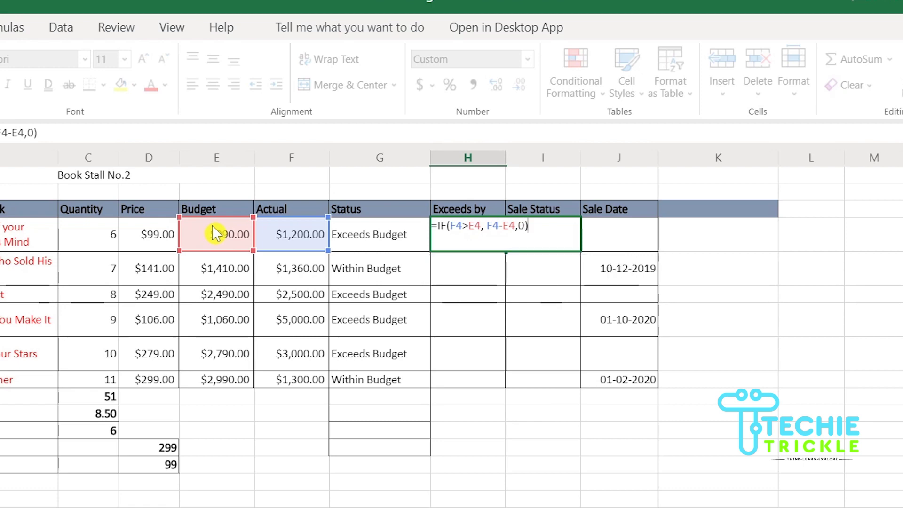
pyautogui.press('Tab')
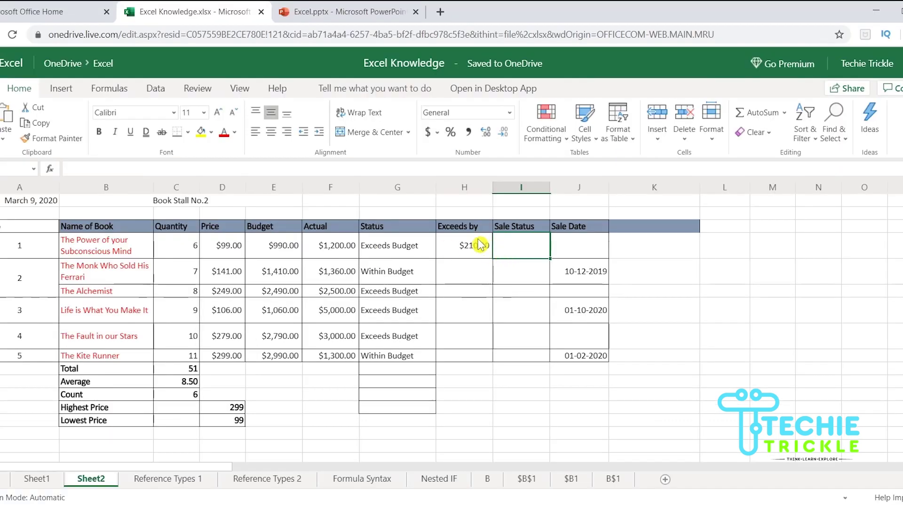
# Step: Fill the Exceeds by formula from H4 down through H9 and select H5 to check the copied formula
pyautogui.click(480, 245)
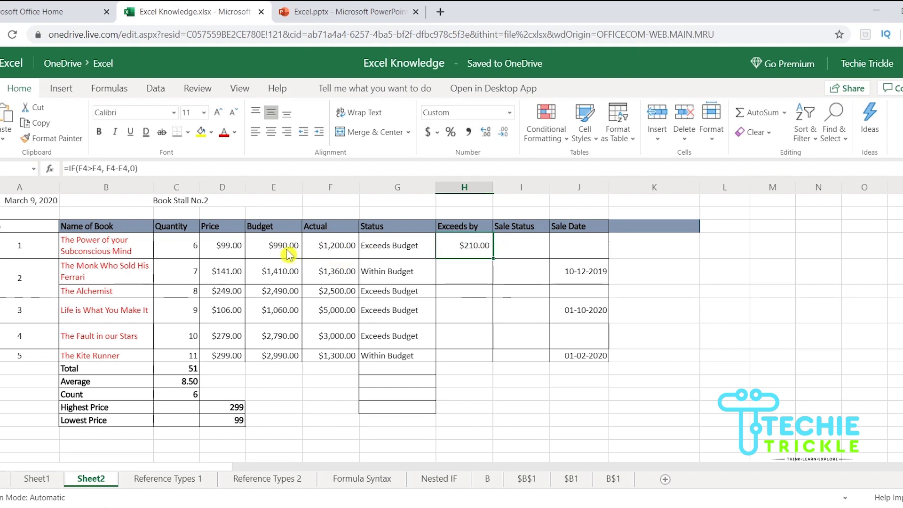
pyautogui.moveTo(495, 254); pyautogui.dragTo(490, 356)
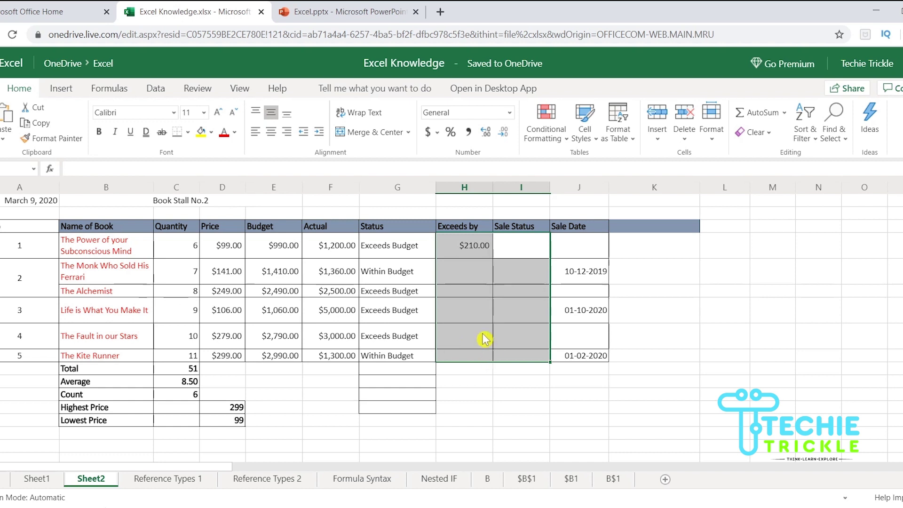
pyautogui.click(476, 252)
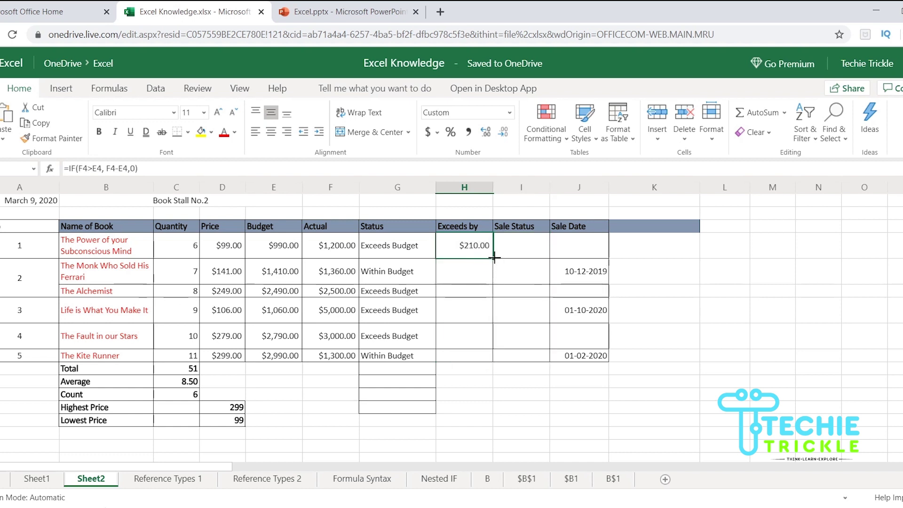
pyautogui.moveTo(494, 259); pyautogui.dragTo(493, 359)
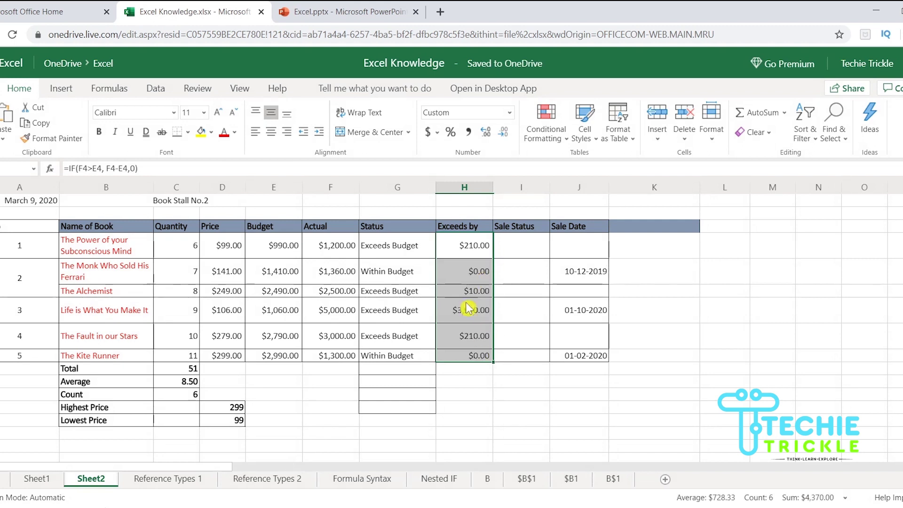
pyautogui.click(453, 273)
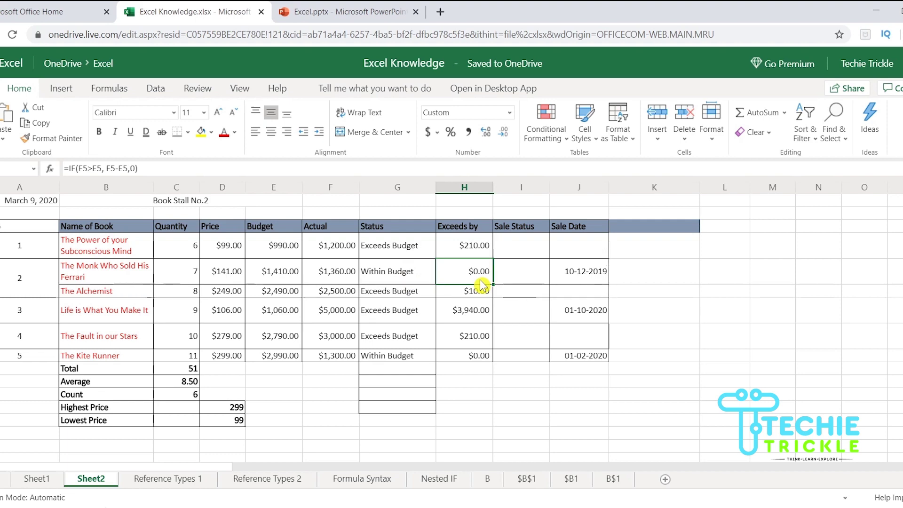
# Step: Examine the Sale Status and Sale Date cells in rows 4 and 5, and review the Status and Exceeds by formulas in G4 and H4
pyautogui.click(507, 267)
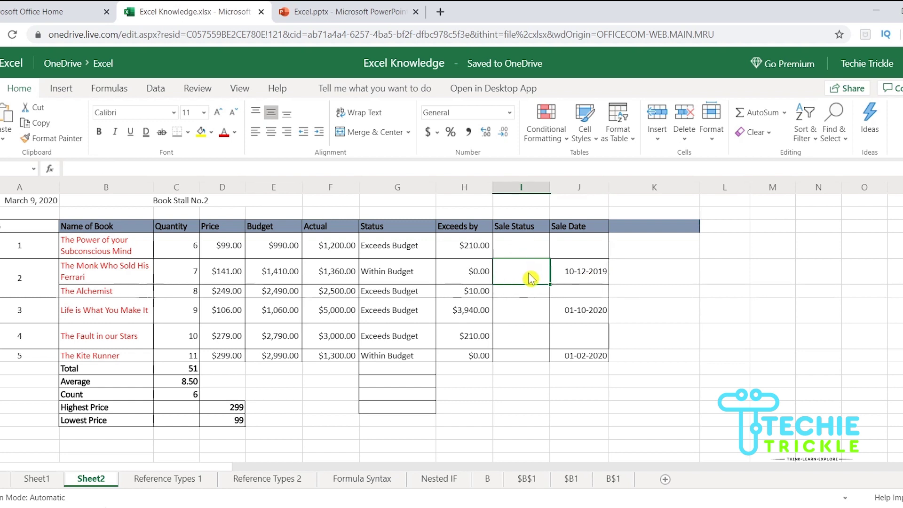
pyautogui.click(587, 278)
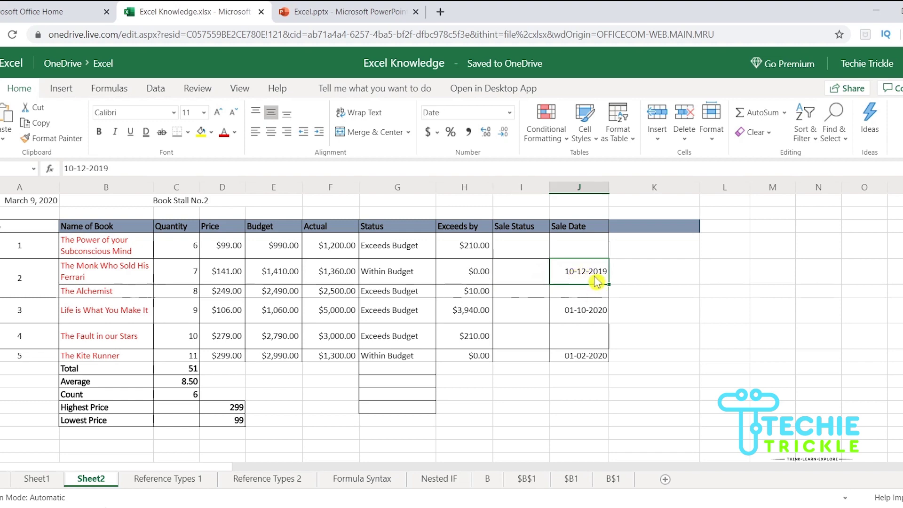
pyautogui.click(524, 282)
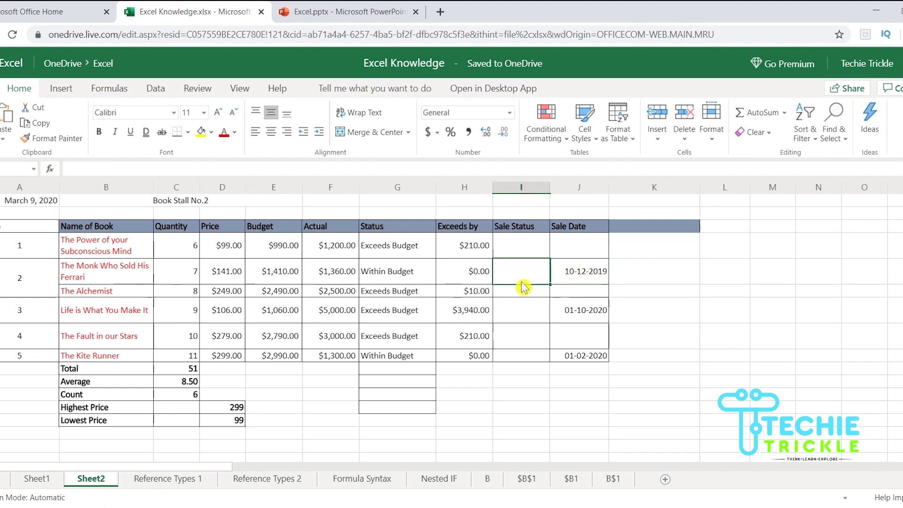
pyautogui.click(581, 252)
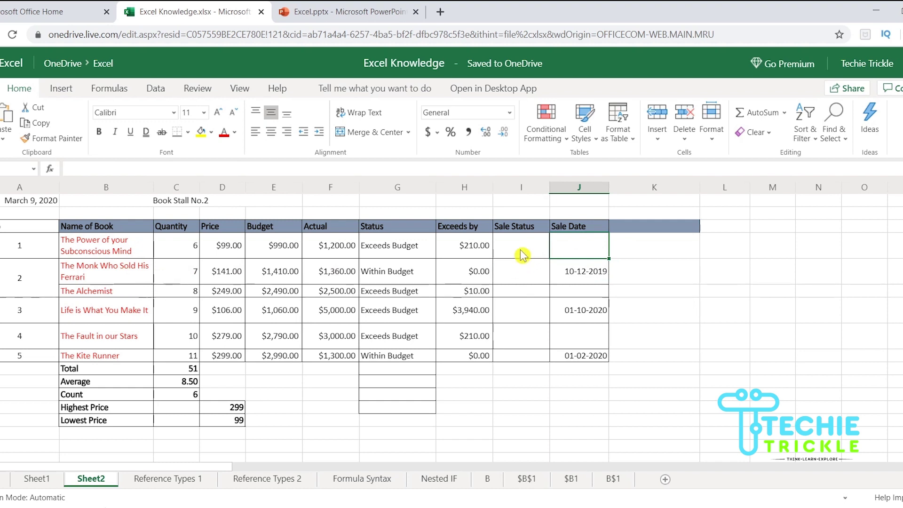
pyautogui.click(394, 251)
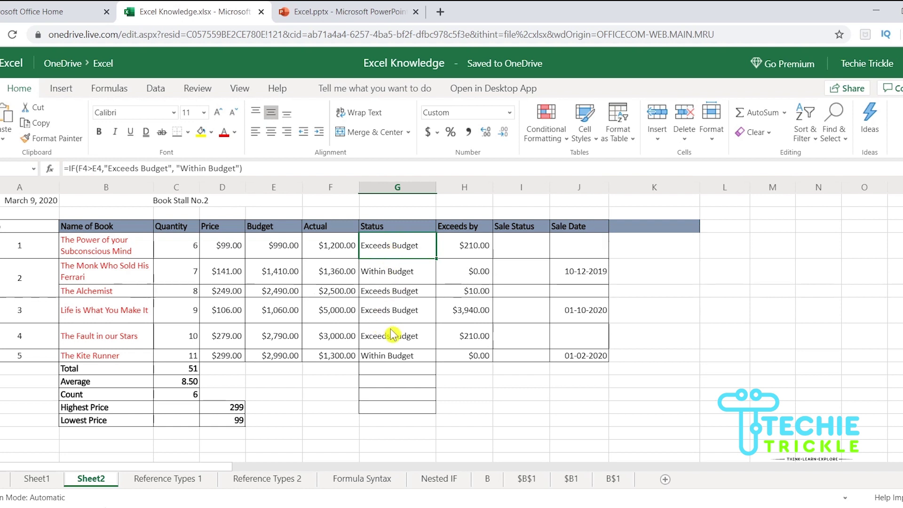
pyautogui.click(467, 244)
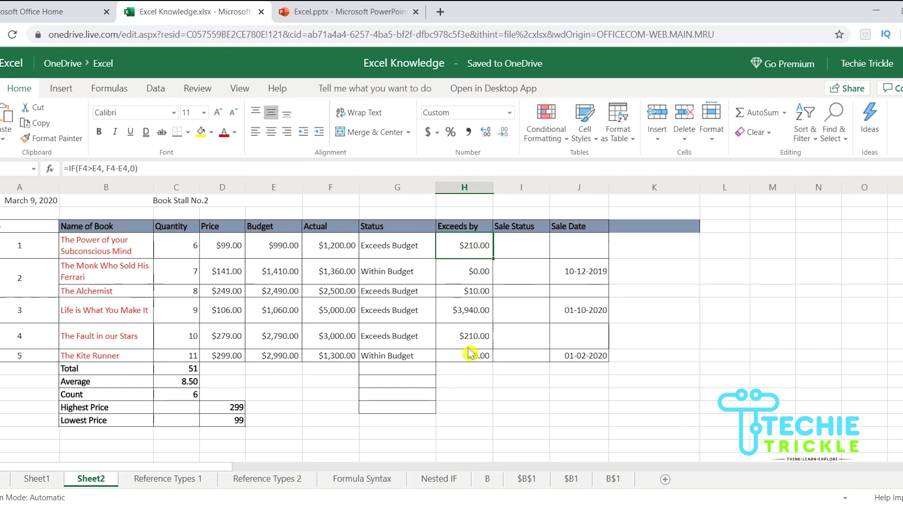
pyautogui.click(517, 245)
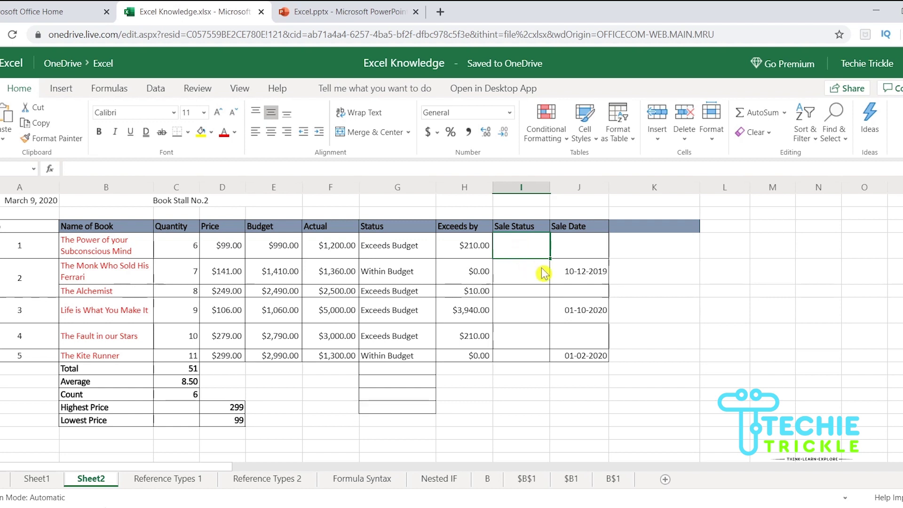
pyautogui.click(570, 272)
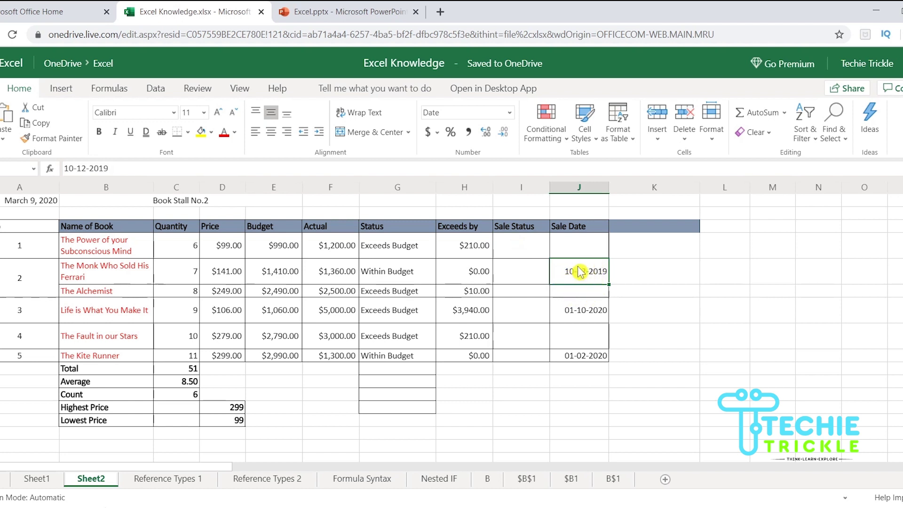
pyautogui.click(538, 275)
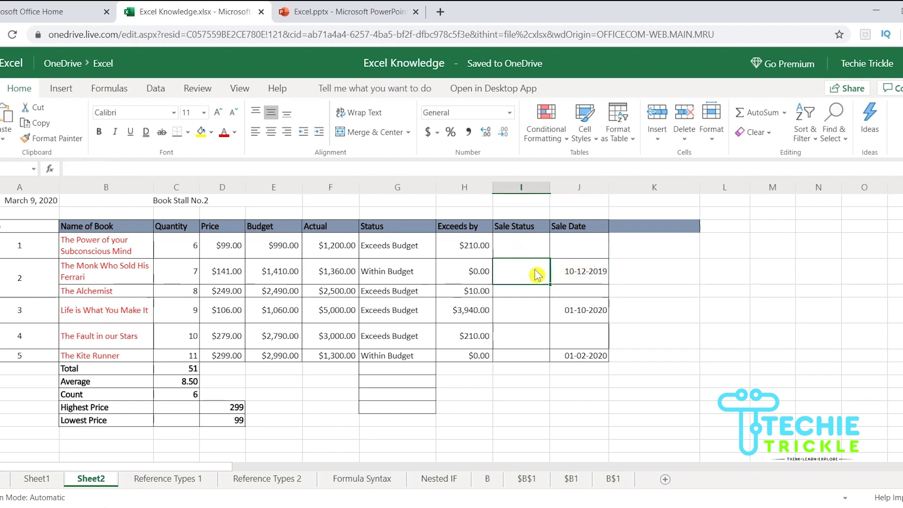
pyautogui.click(592, 253)
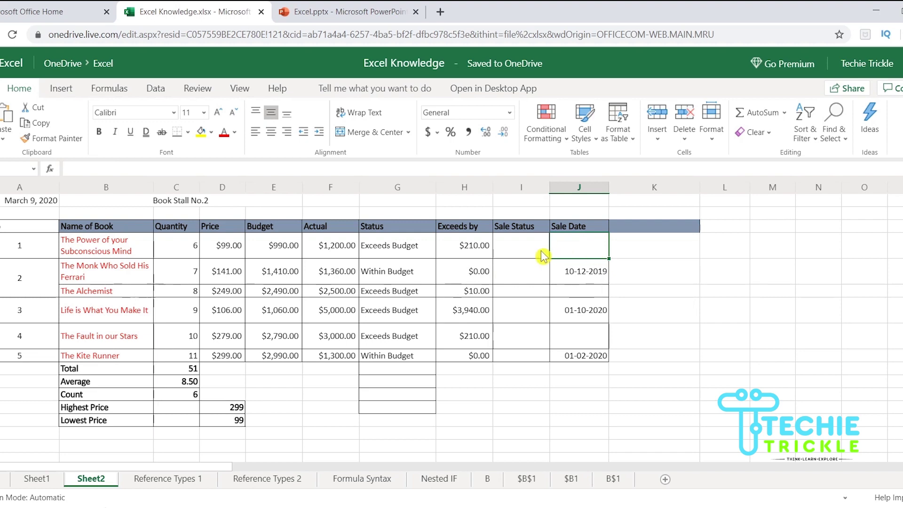
# Step: Start an IF formula in I4 of the Sale Status column with the condition J4<>"" to test for a sale date
pyautogui.click(518, 255)
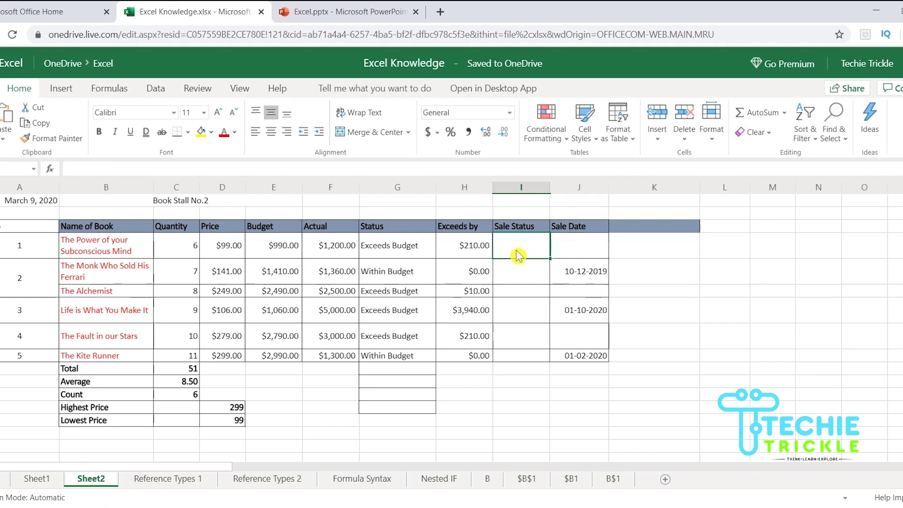
pyautogui.write('=')
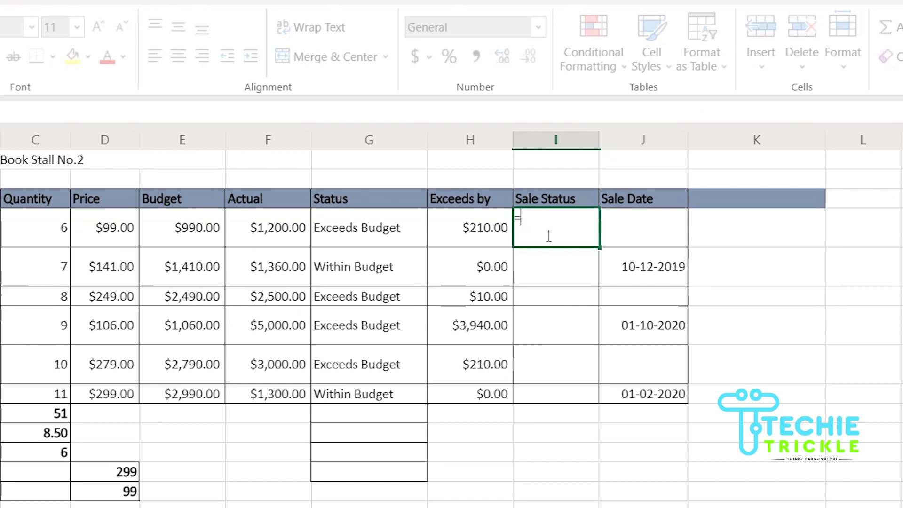
pyautogui.write('IF(')
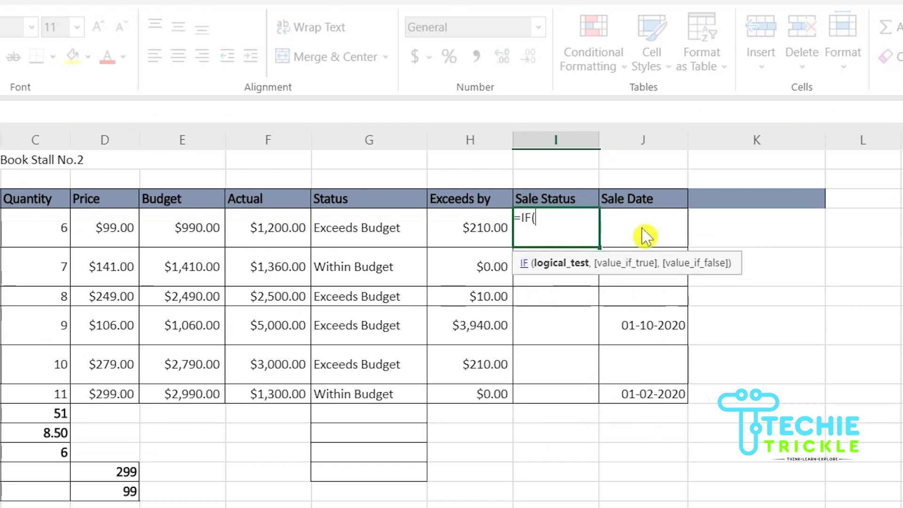
pyautogui.click(664, 225)
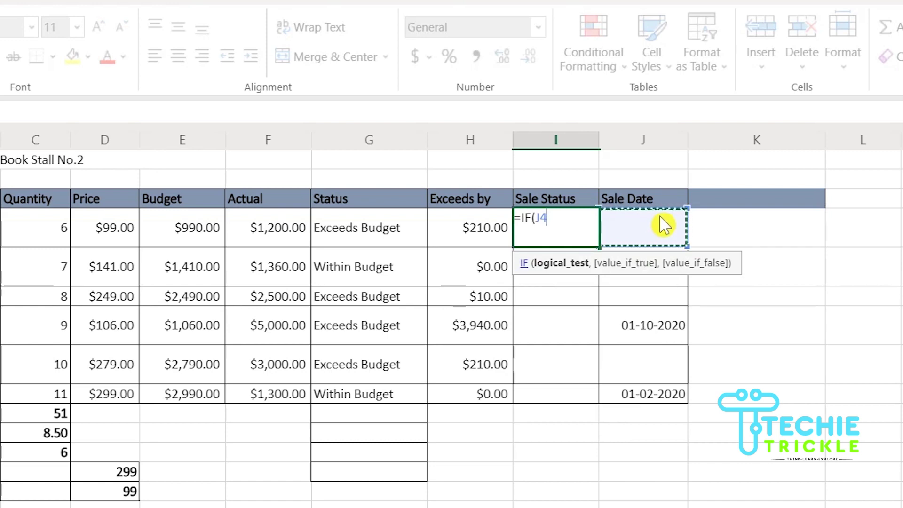
pyautogui.write('<>')
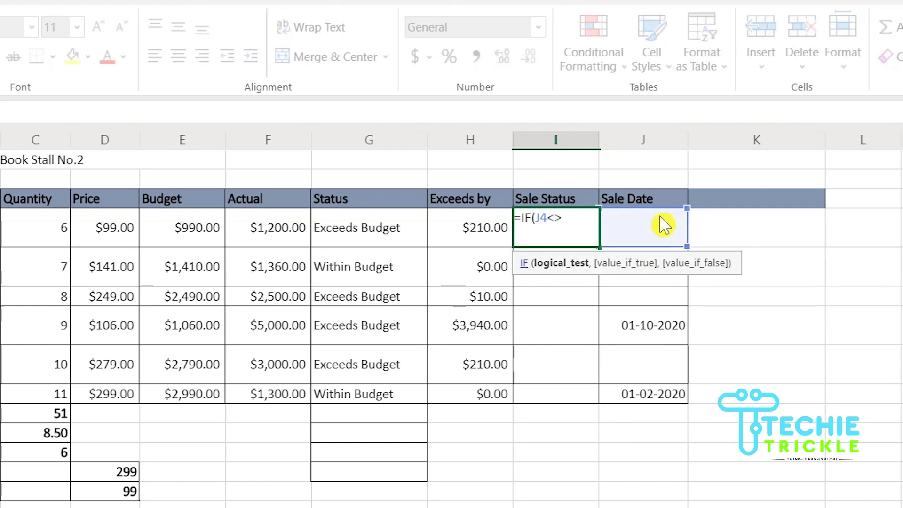
pyautogui.write('"","')
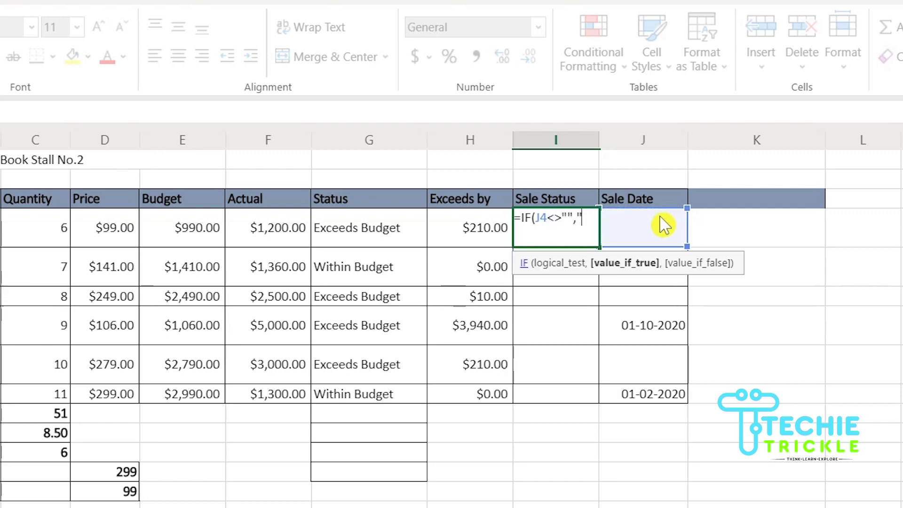
# Step: Complete the I4 Sale Status formula so it returns "Sold" when true and "Available" when false
pyautogui.write('"Sold')
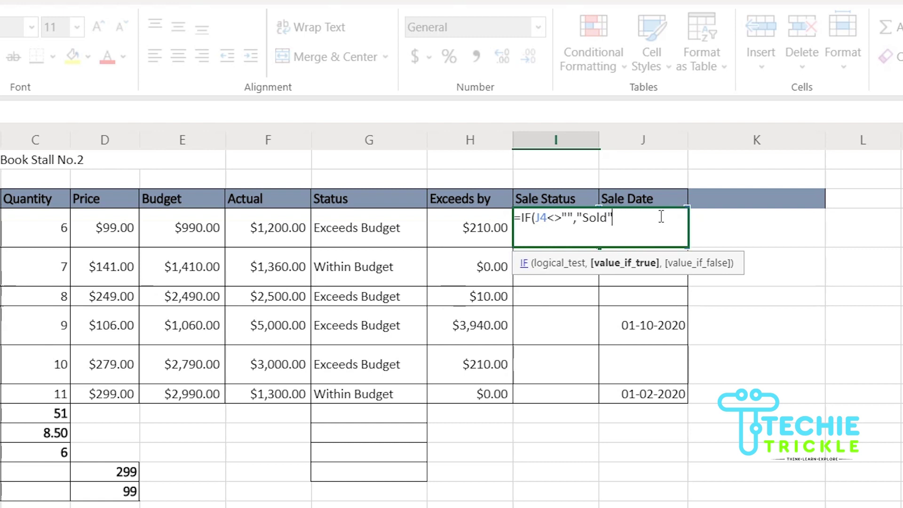
pyautogui.write(',')
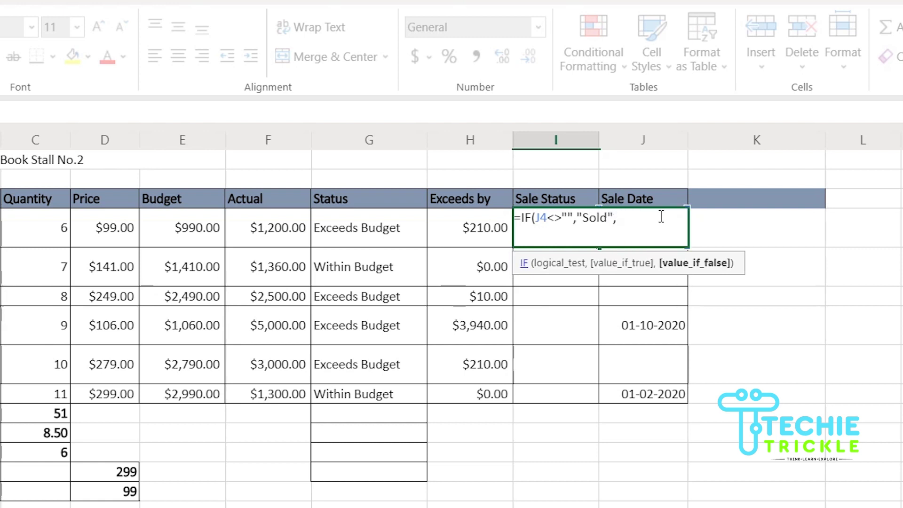
pyautogui.write('""')
pyautogui.press('Left')
pyautogui.write('Available')
pyautogui.click(684, 218)
pyautogui.write(')')
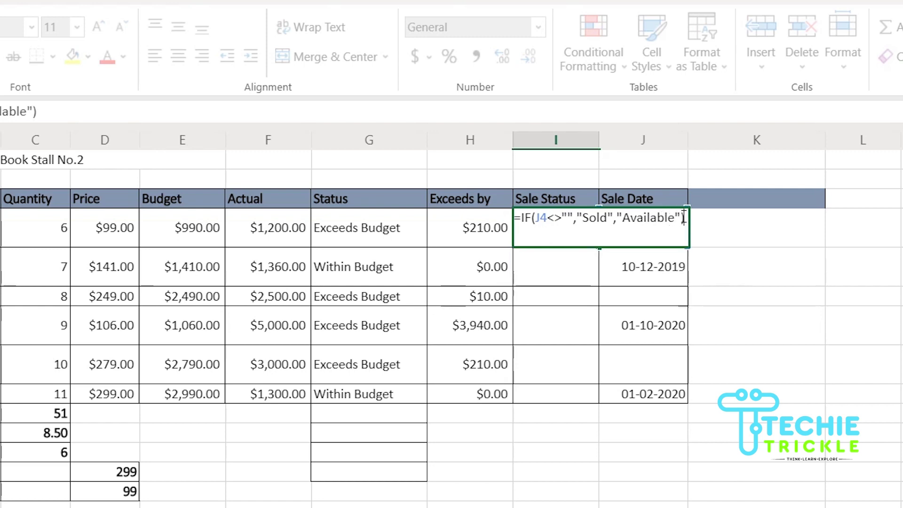
pyautogui.press('Return')
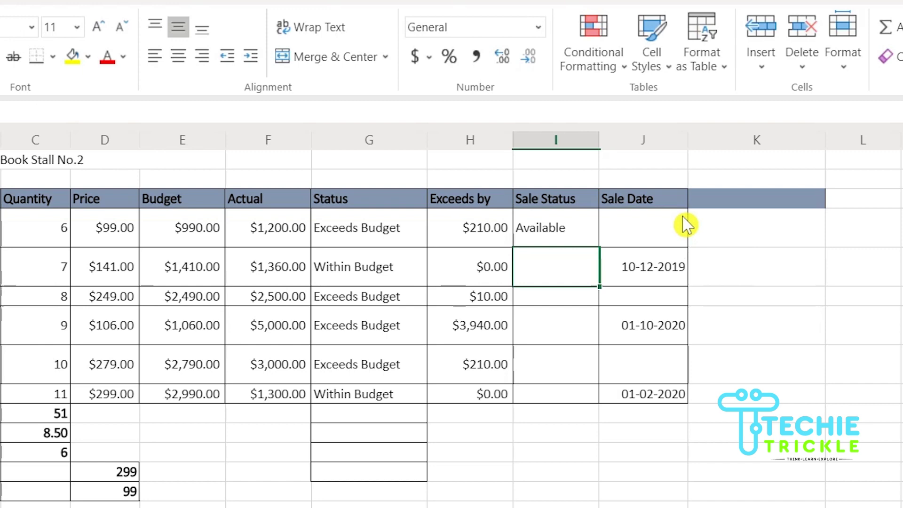
# Step: Review the Sale Status formula in I4 against the Sale Date cell J4
pyautogui.click(555, 227)
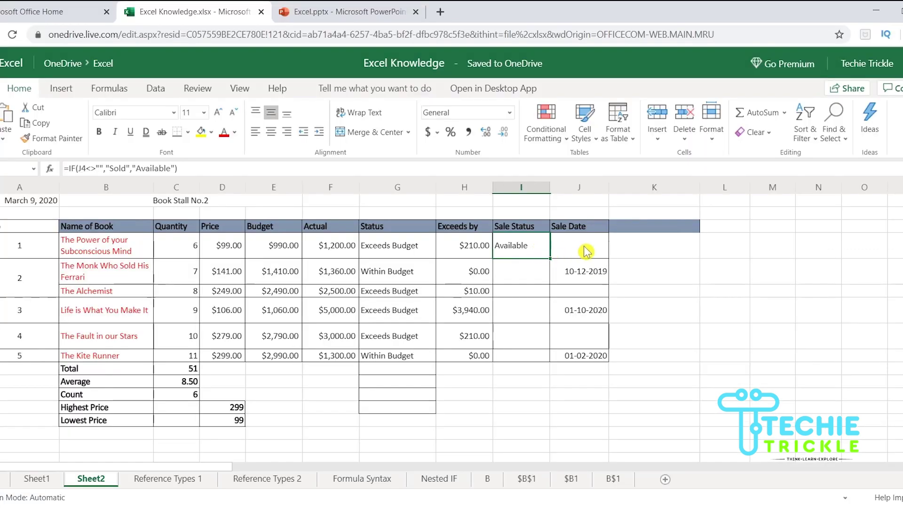
pyautogui.click(644, 239)
pyautogui.doubleClick(544, 253)
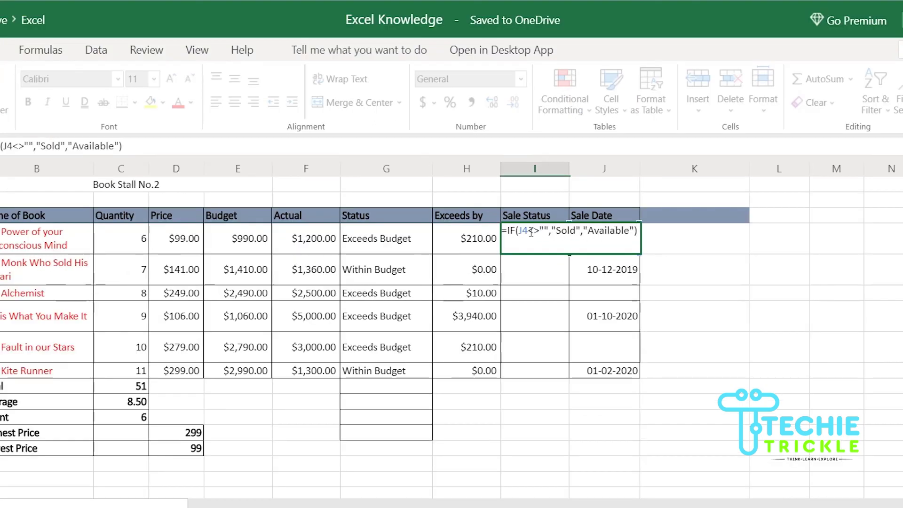
pyautogui.click(577, 232)
pyautogui.click(541, 248)
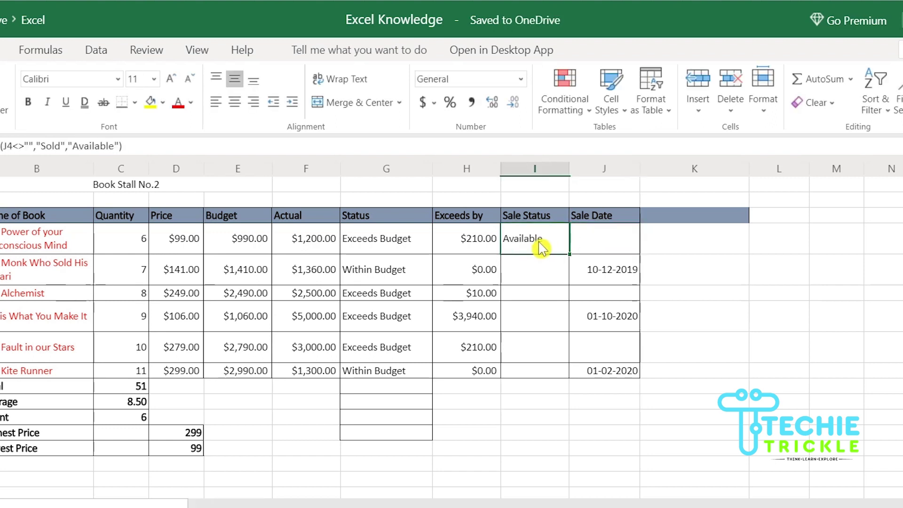
pyautogui.click(582, 242)
# Step: Fill the Sale Status formula from I4 down through I9 and check the copied formula in I5 against its sale date
pyautogui.click(564, 248)
pyautogui.moveTo(570, 253); pyautogui.dragTo(560, 377)
pyautogui.click(604, 271)
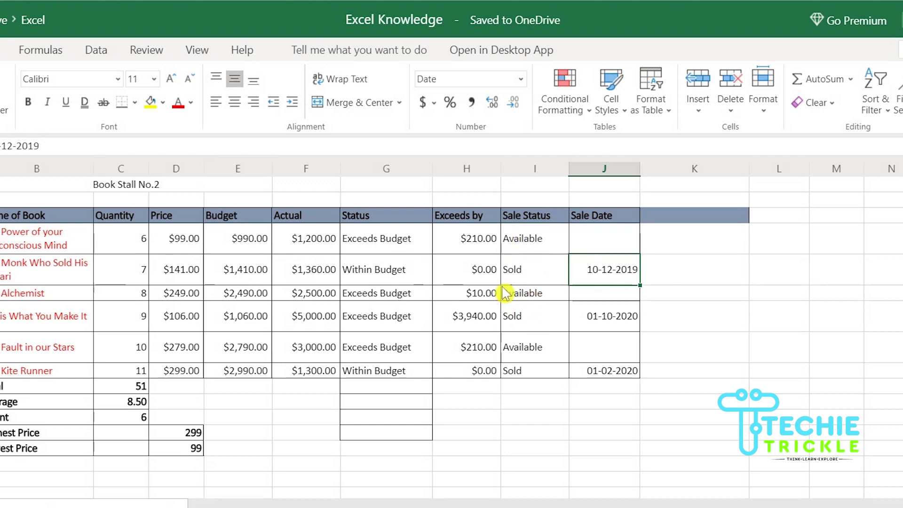
pyautogui.click(518, 280)
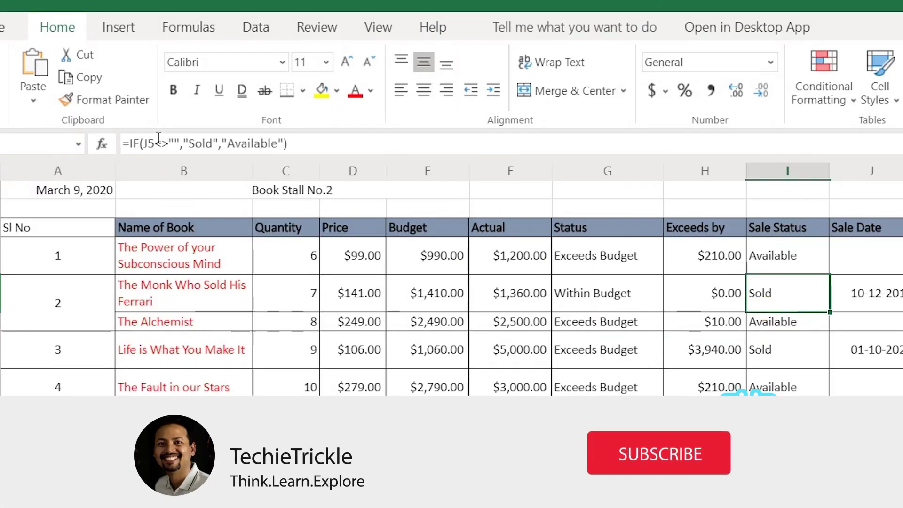